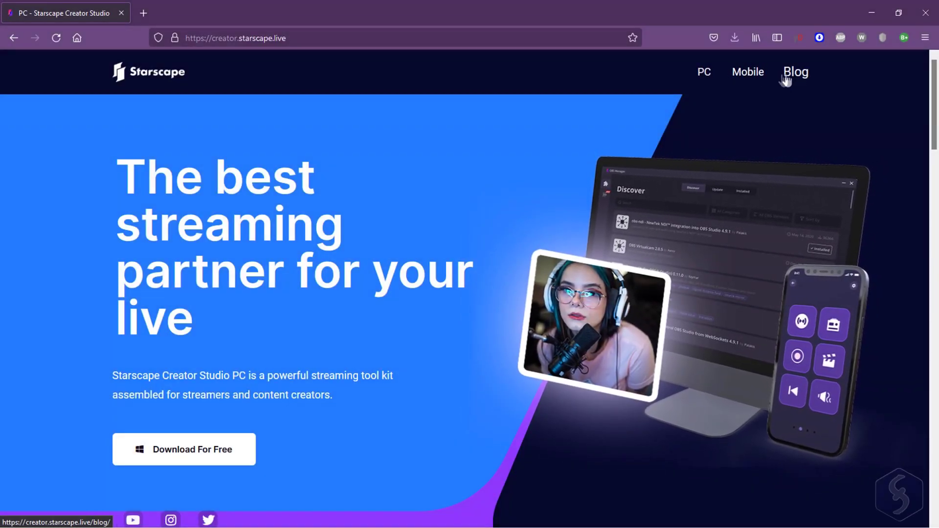
Step: Open the Mobile page of the Starscape site and review the live streaming, platform, overlay and analytics features
click(759, 74)
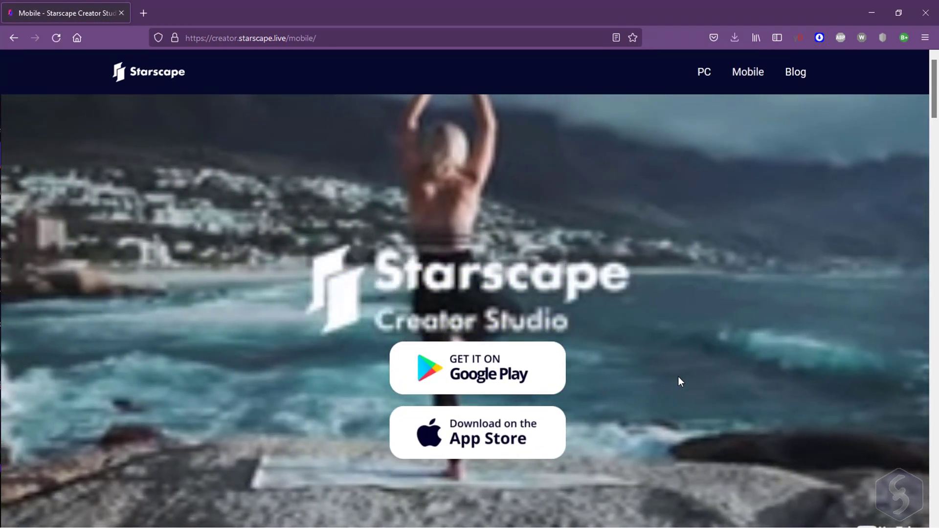
scroll(679, 382, down, 10)
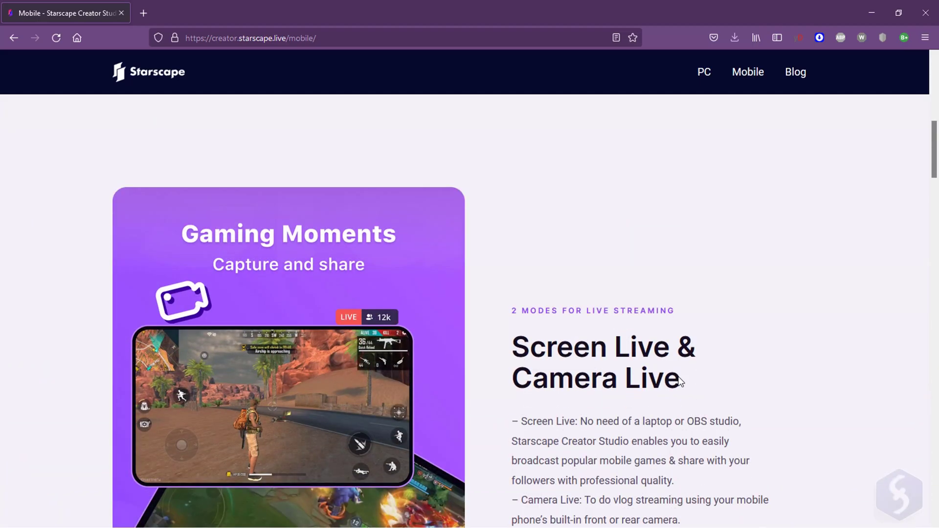
scroll(743, 380, down, 9)
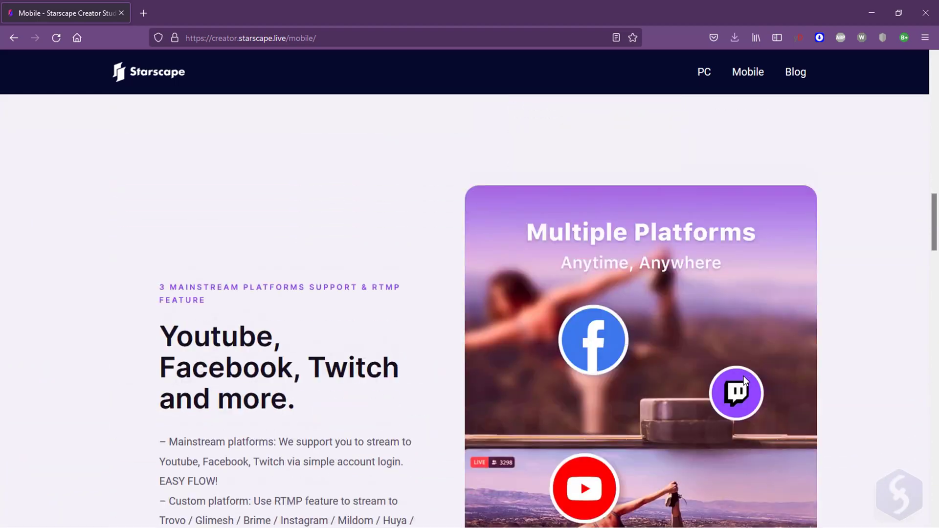
scroll(860, 381, down, 6)
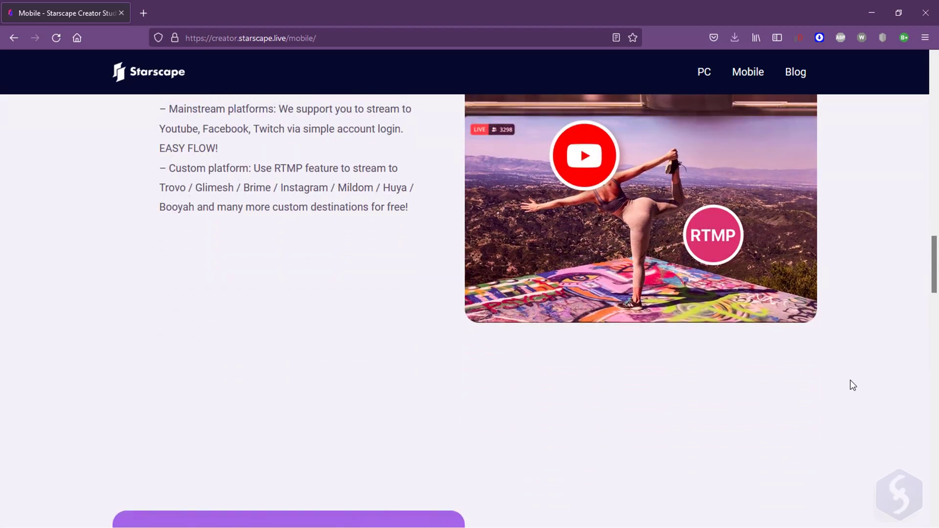
scroll(849, 381, down, 8)
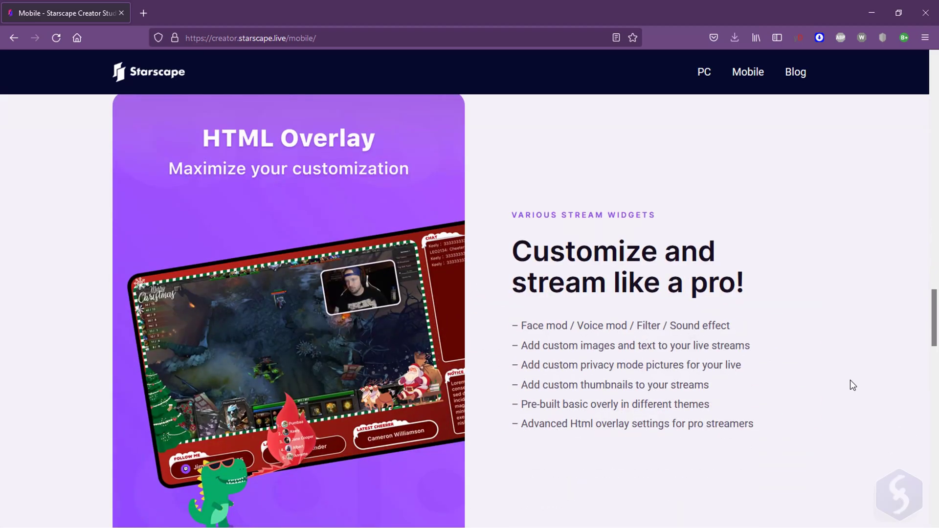
scroll(843, 375, down, 10)
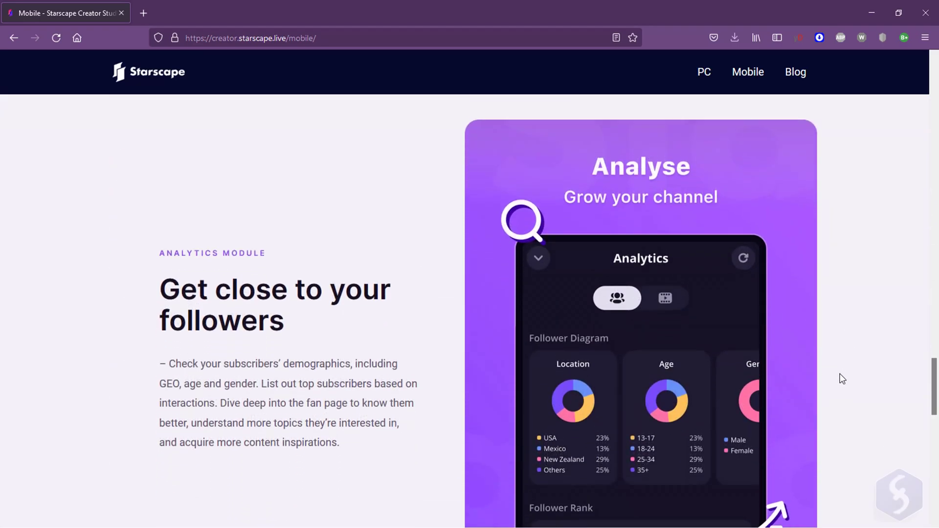
scroll(834, 377, down, 10)
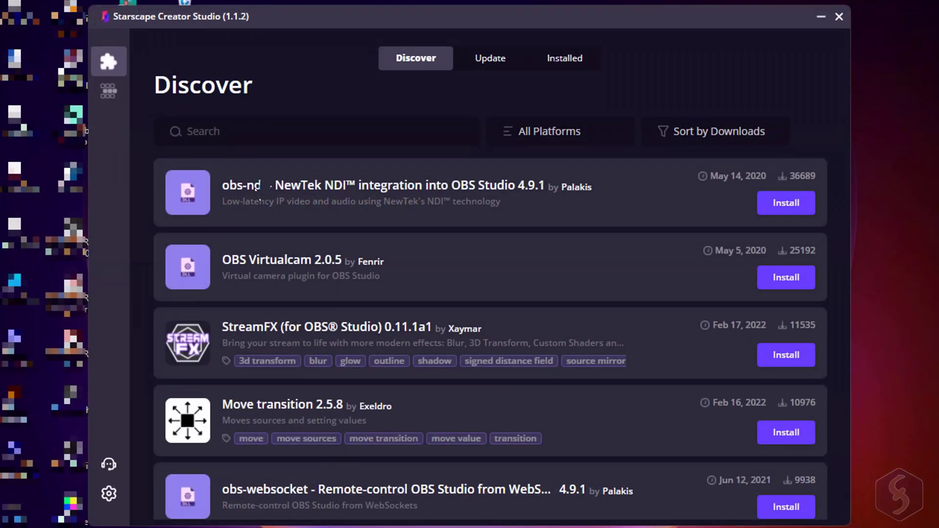
Step: Switch to Starscape Creator Studio and browse the Discover plugin list, checking the search and platform filter options
click(259, 131)
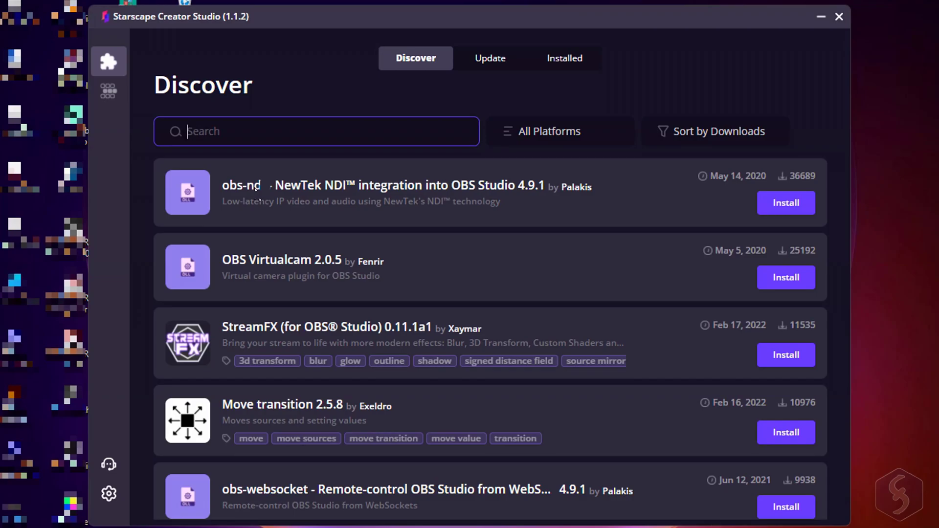
click(560, 132)
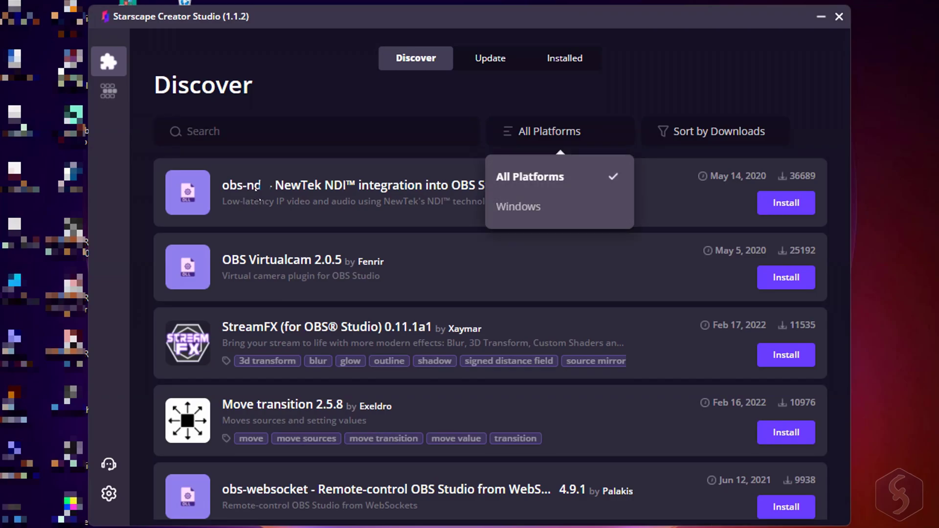
key(Escape)
scroll(255, 188, down, 10)
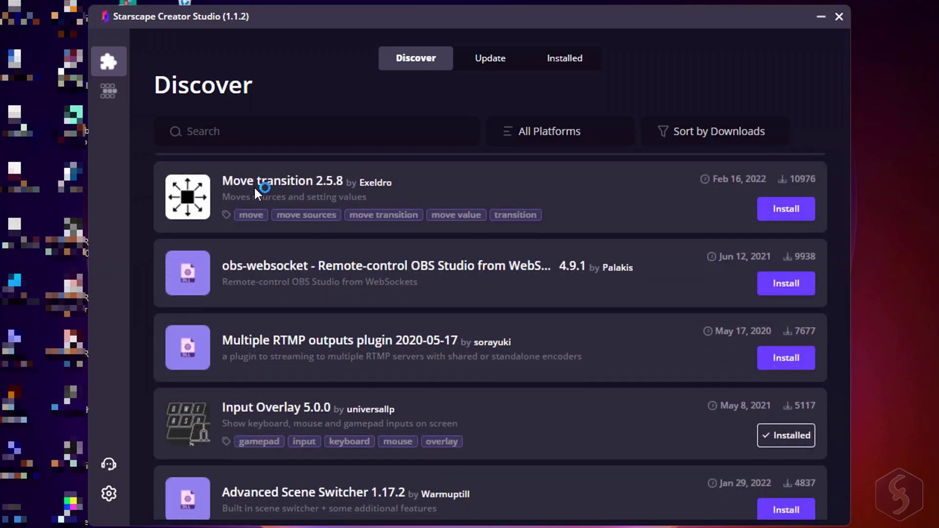
scroll(254, 187, up, 1)
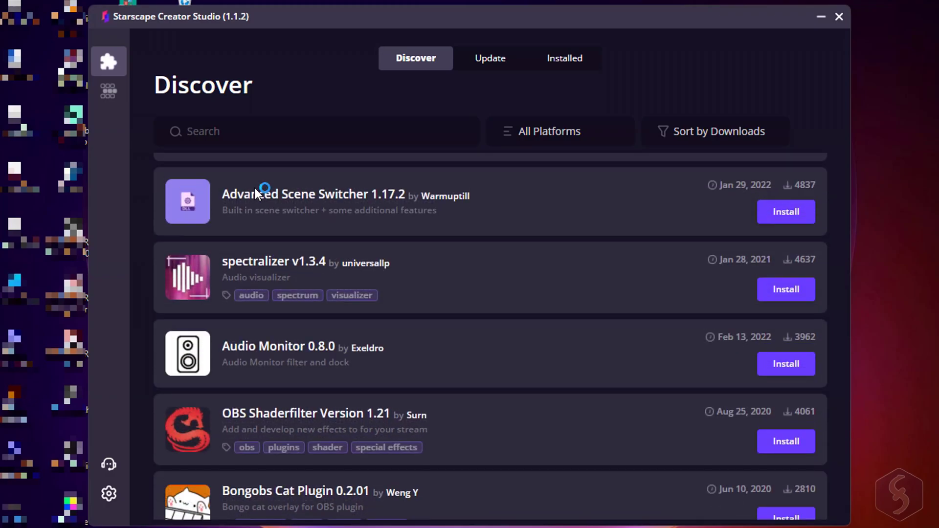
scroll(257, 195, up, 10)
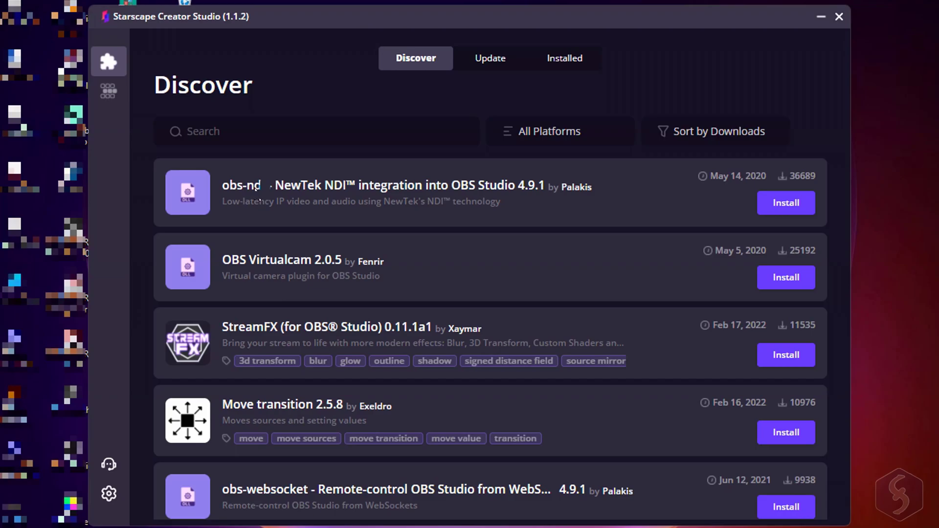
Step: Search the plugin library for "blur"
click(251, 131)
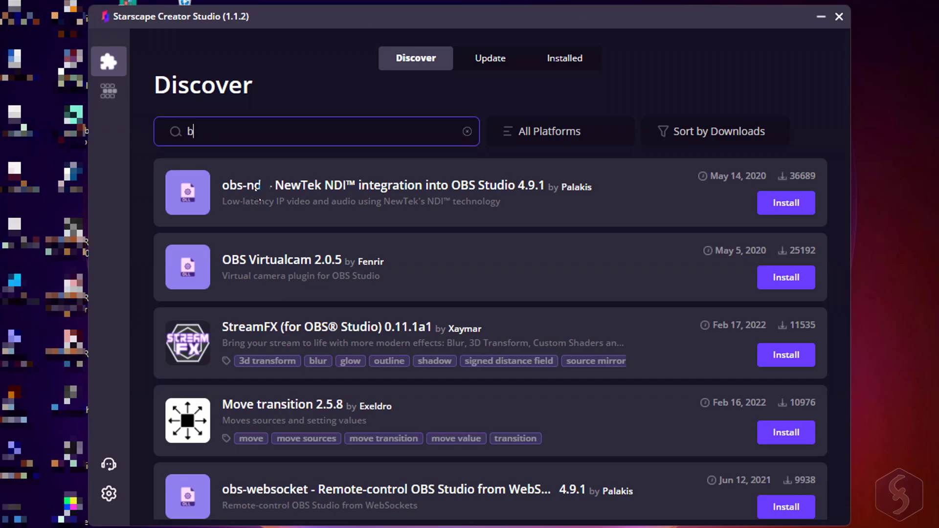
text(blur)
key(Return)
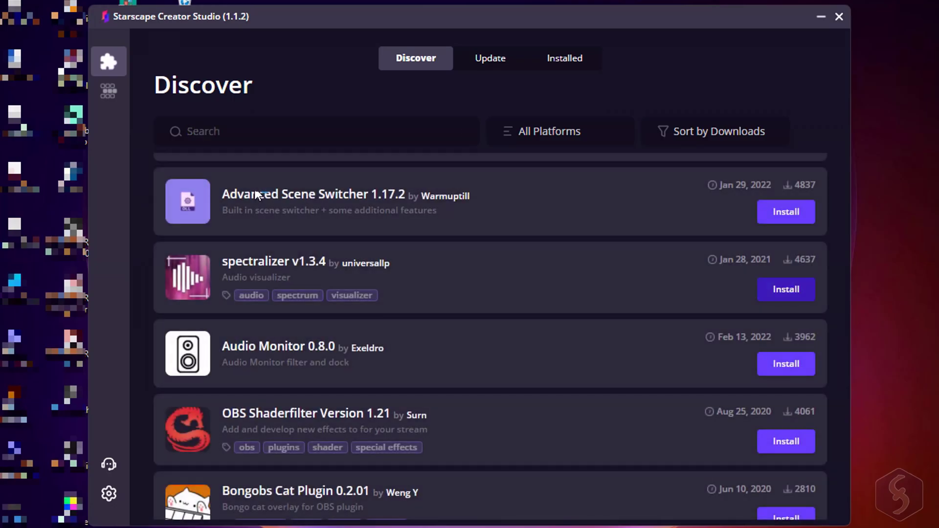
Step: Install the spectralizer v1.3.4 plugin and show the list of installed plugins
click(786, 289)
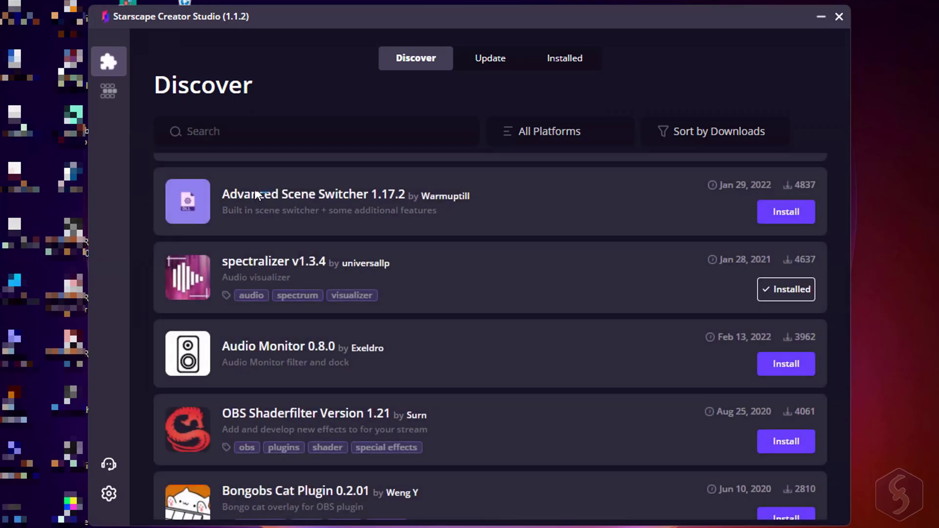
click(564, 58)
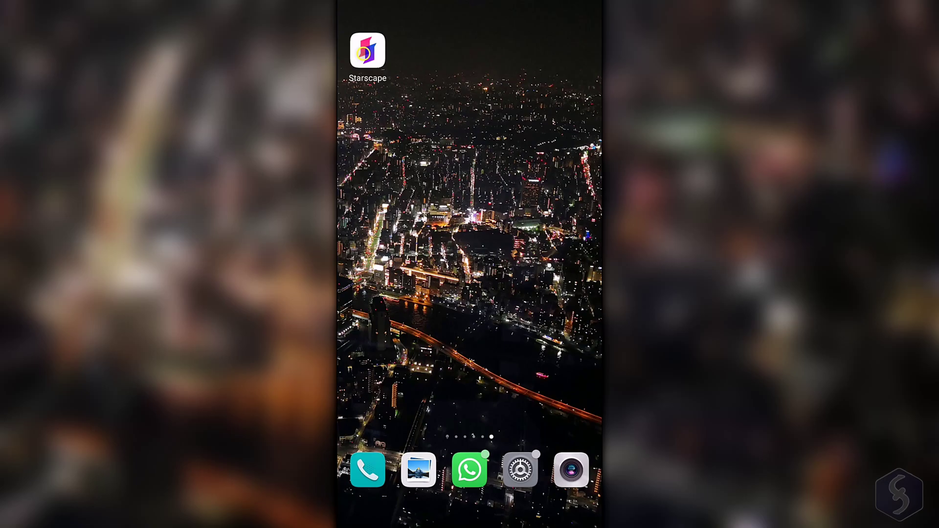
Step: Launch the Starscape app on the phone and view its Screen Live mode and Stream Tools
click(363, 53)
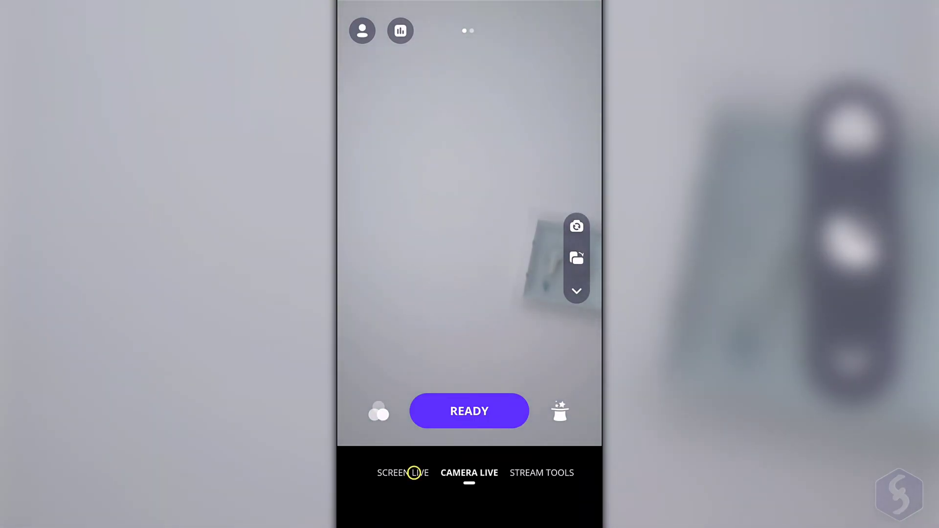
click(414, 473)
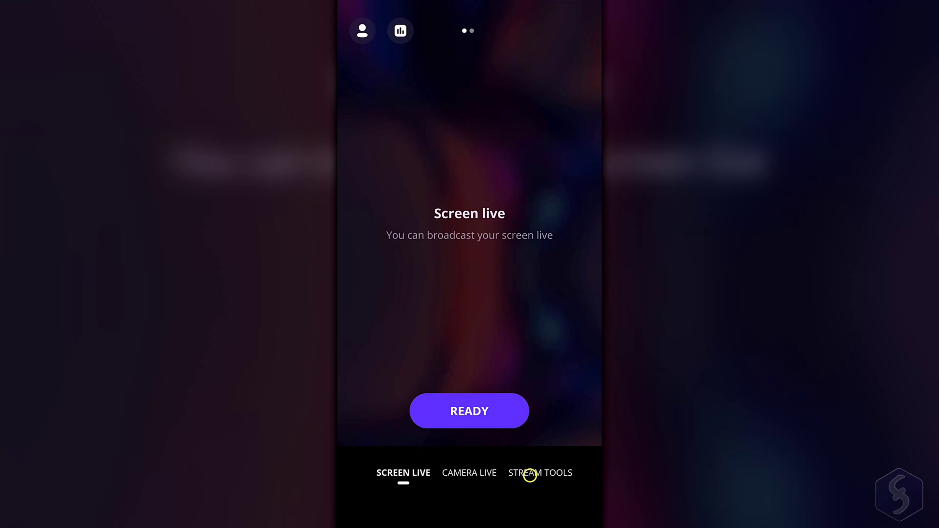
click(530, 475)
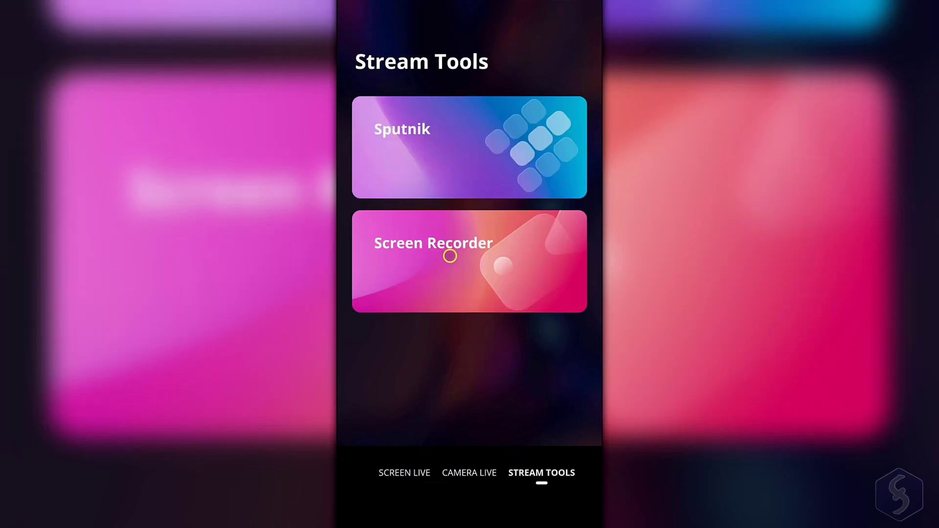
Step: Start the Screen Recorder on the phone, dismiss the muted-microphone notice and access the floating recorder control
click(449, 255)
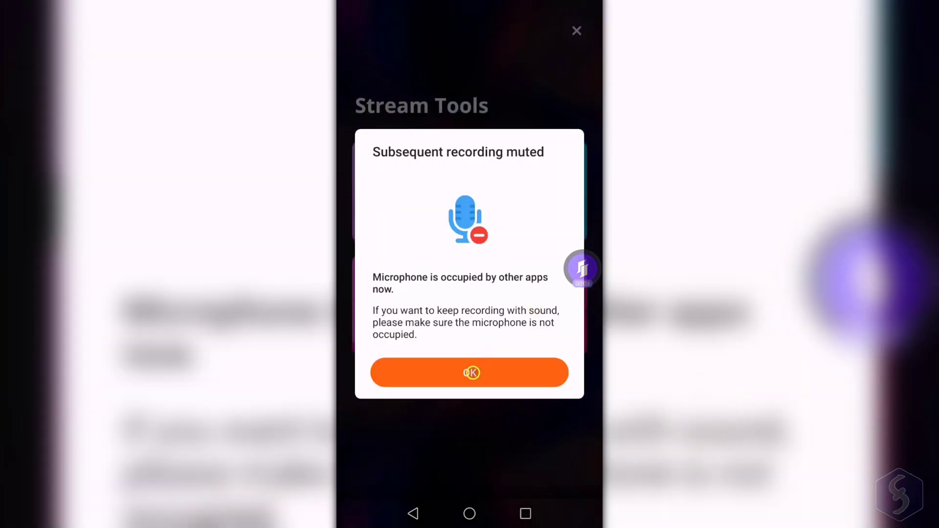
click(471, 372)
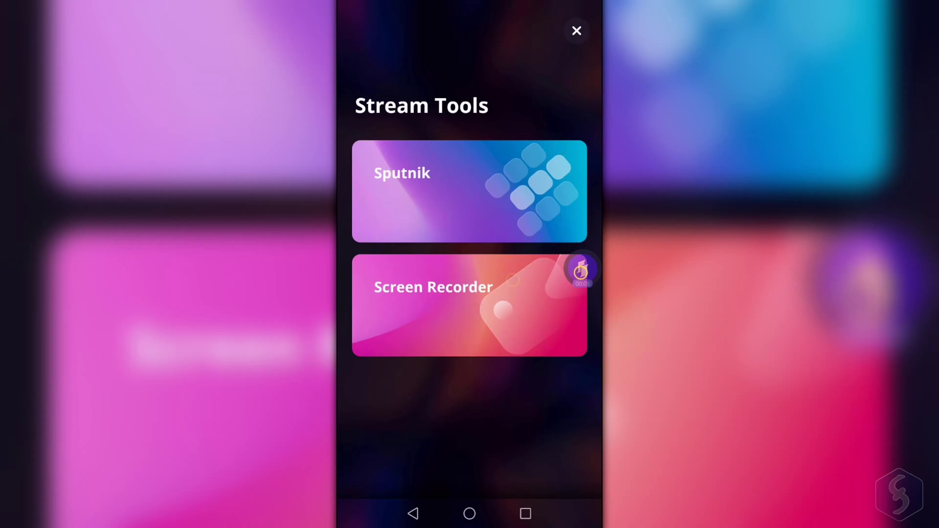
click(581, 269)
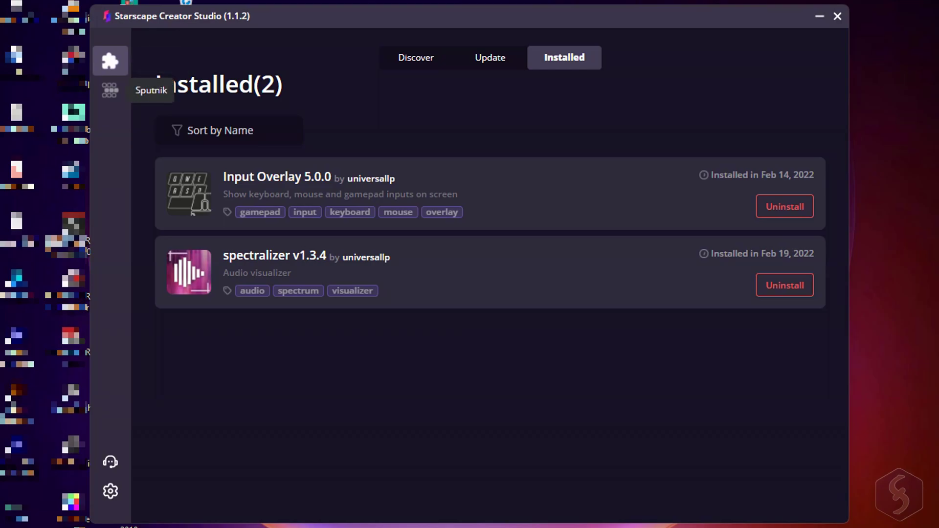
Step: Open Sputnik on the PC and in the phone app's Stream Tools, and pair the phone using the QR code
click(110, 90)
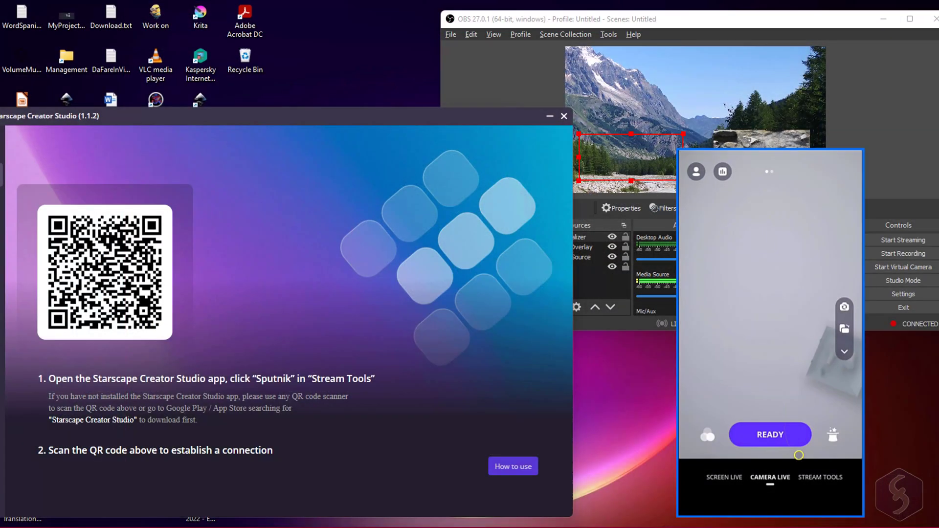
click(813, 478)
click(807, 283)
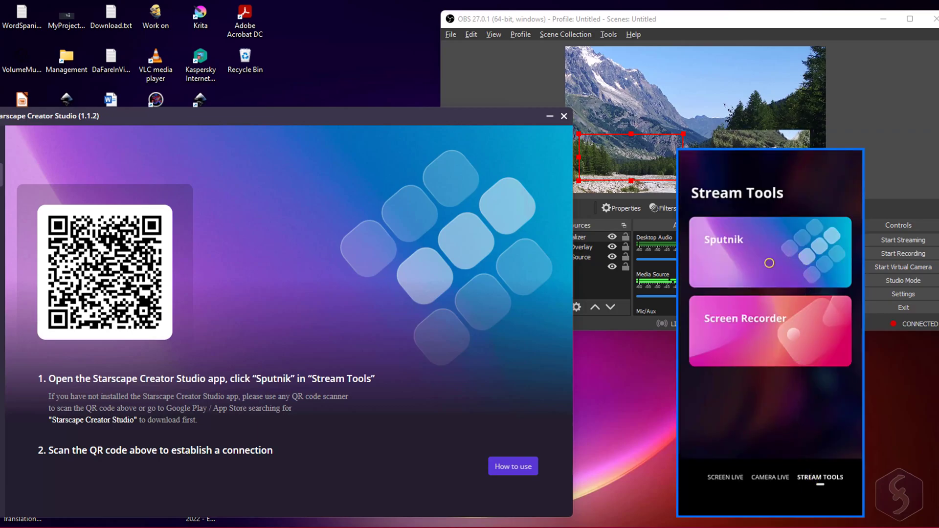
click(769, 263)
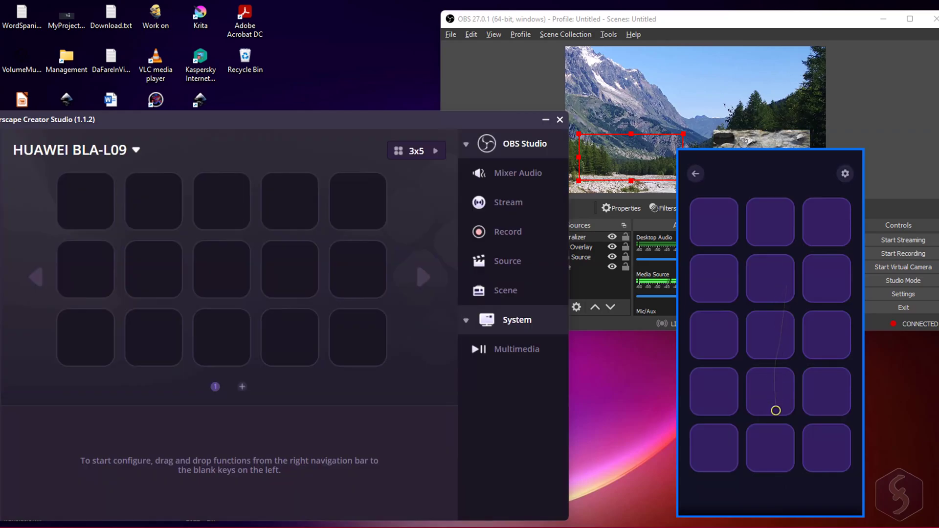
Step: Assign the OBS Record function to the first key in the top row, and test starting and ending a recording from the phone
drag(478, 231, 85, 201)
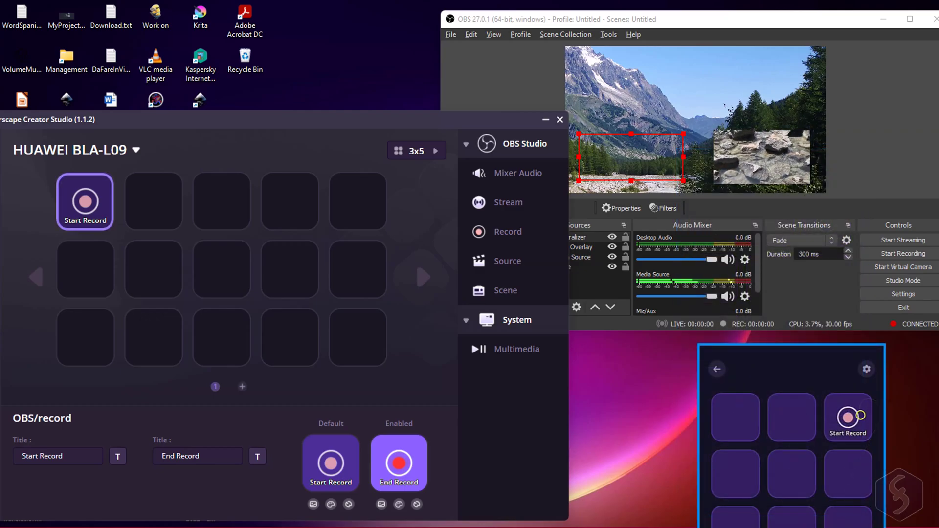
click(860, 416)
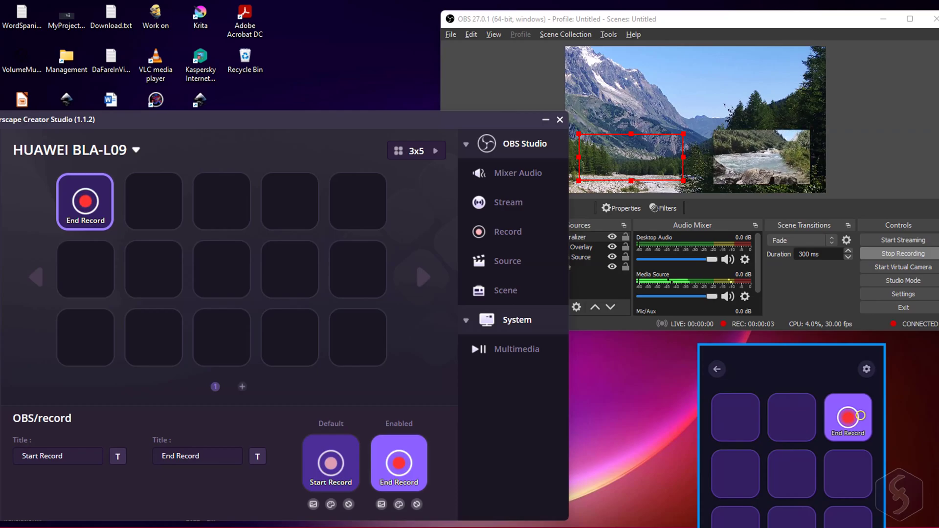
click(860, 415)
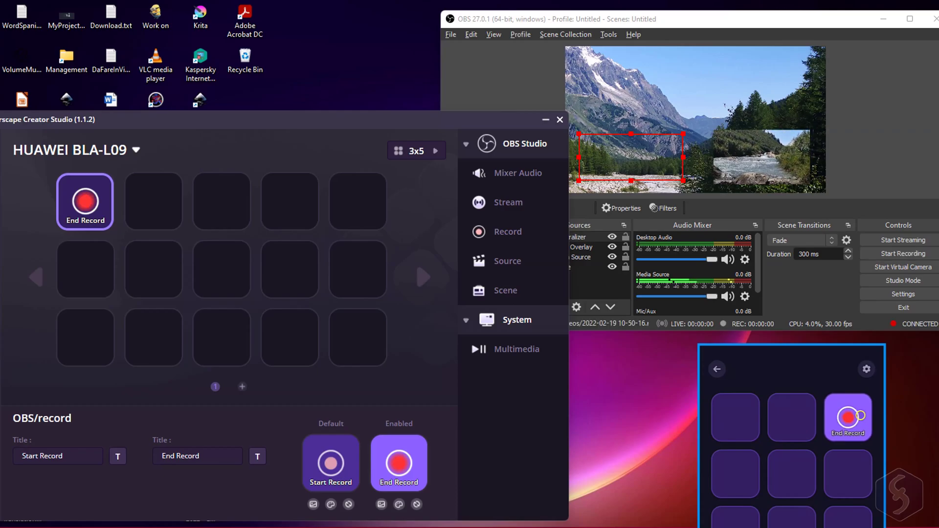
Step: Assign an OBS Source function for the Mountains scene's Media Source to the second key, and toggle the source off and on from the phone
drag(507, 261, 169, 203)
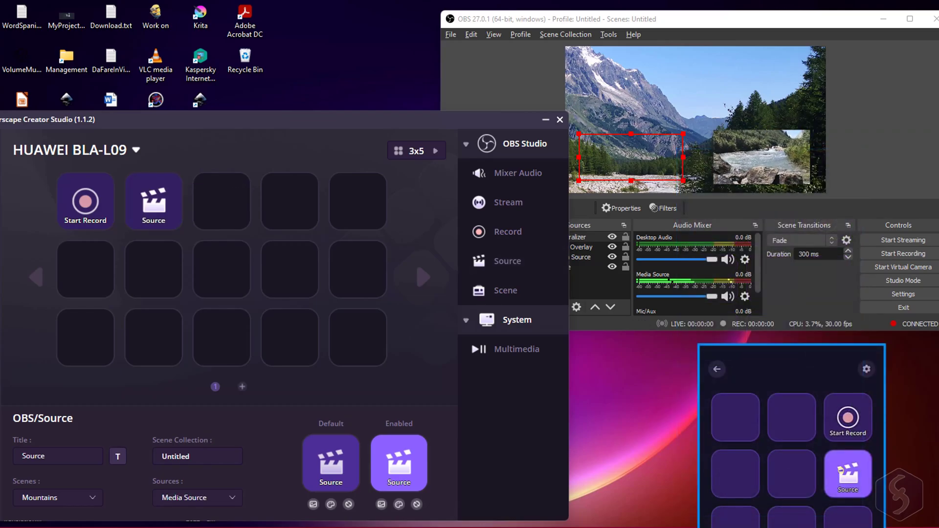
click(841, 471)
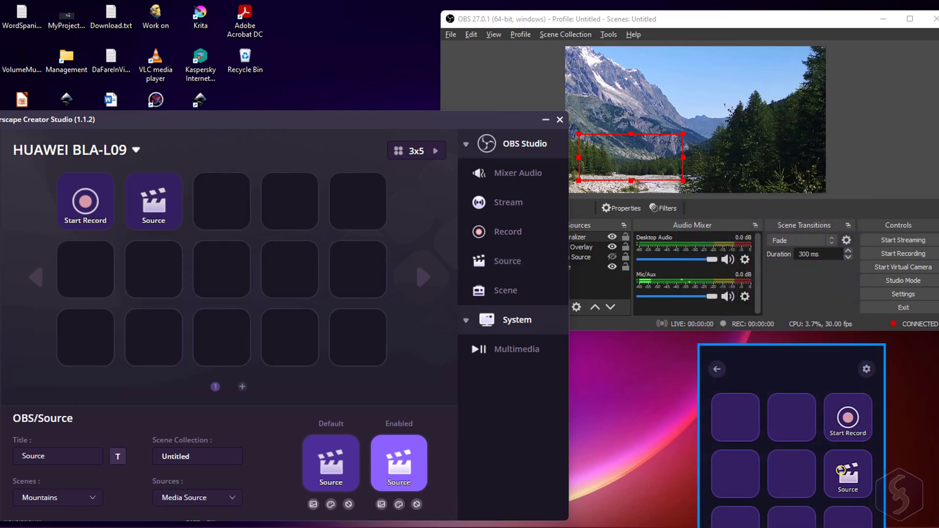
click(841, 472)
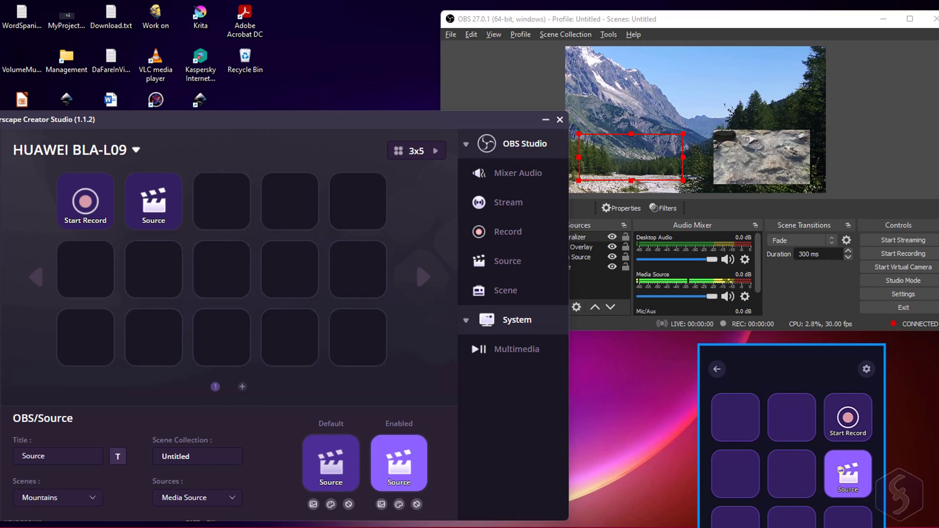
Step: Assign an OBS Scene function for the History scene to the third key, and switch to that scene from the phone
drag(479, 290, 222, 198)
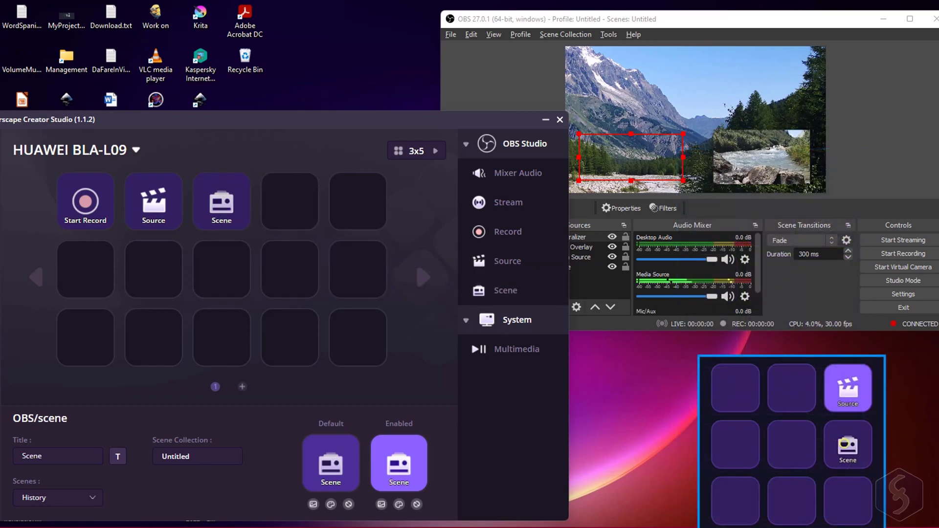
click(844, 443)
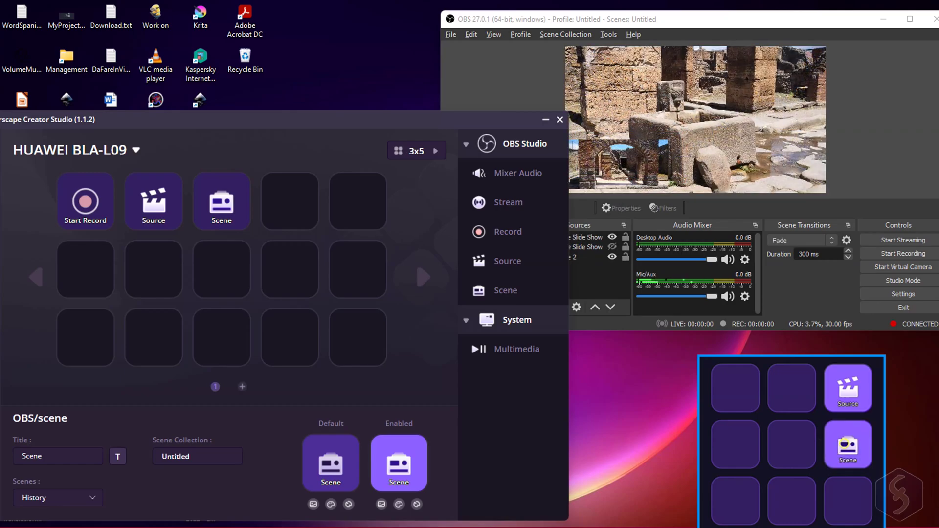
Step: Assign a System Multimedia function with the Mute operation to the fourth key, and trigger it from the phone
drag(494, 348, 274, 201)
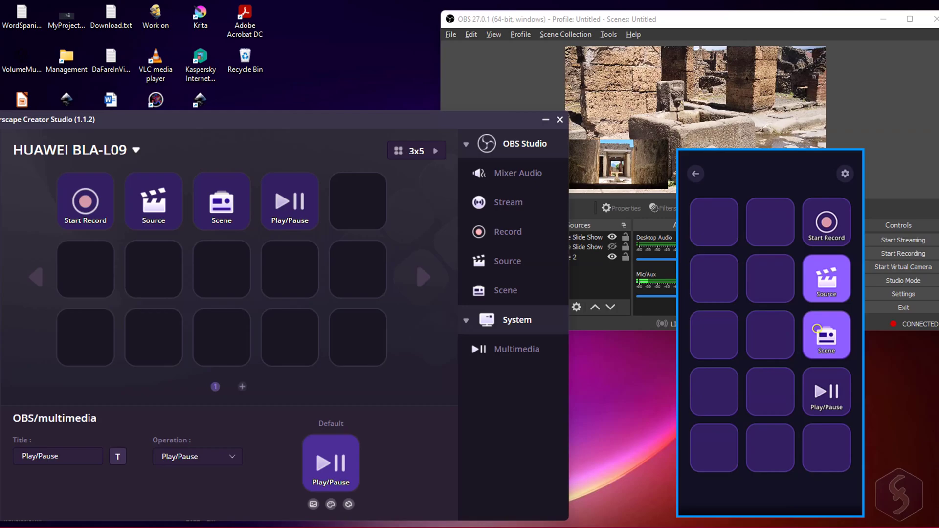
click(197, 456)
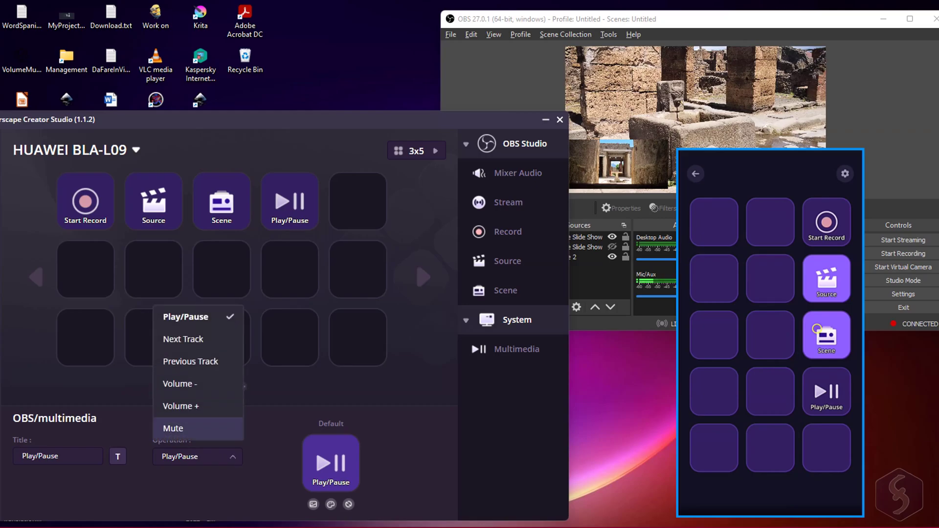
click(198, 428)
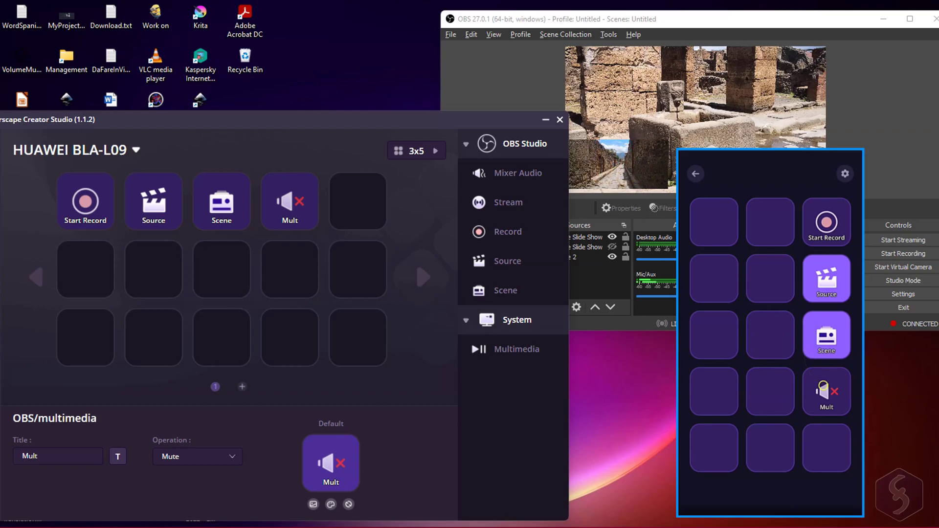
click(823, 389)
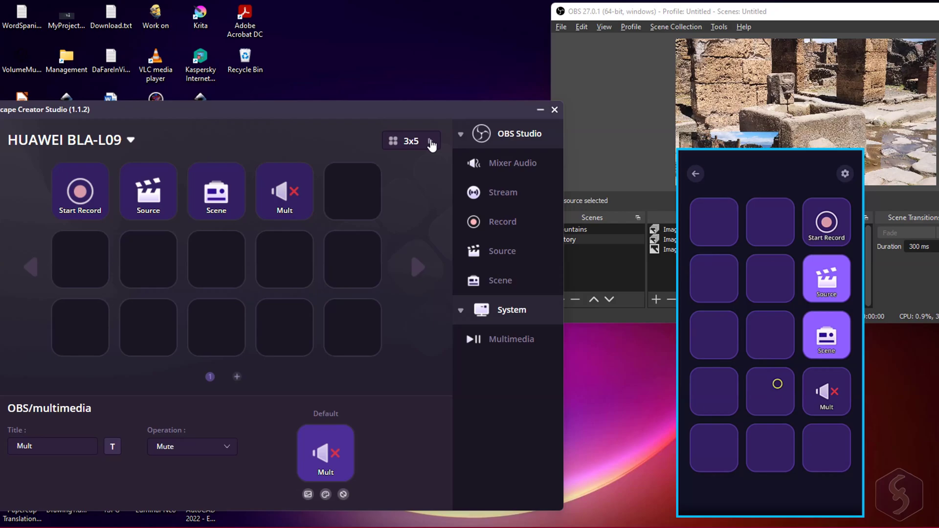
Step: Switch the key grid to the 2x3 layout and back to 3x5
click(430, 143)
click(423, 161)
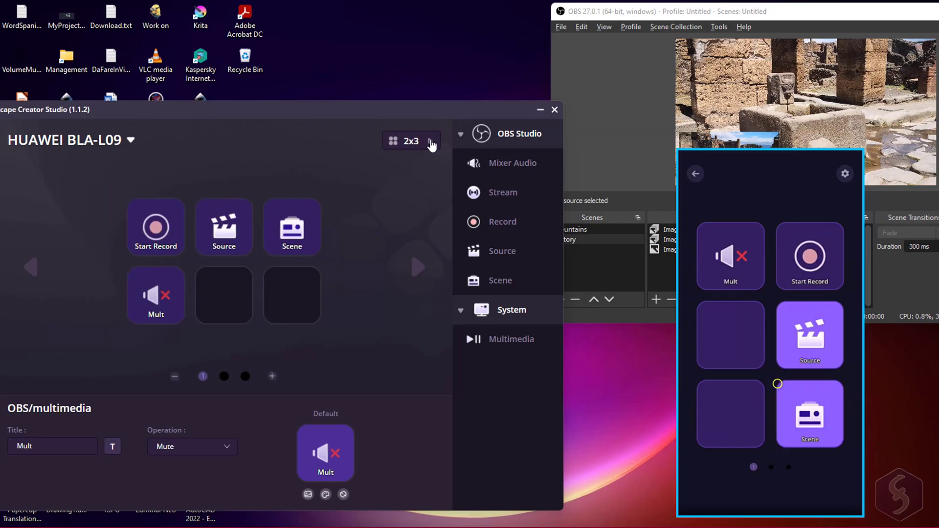
click(430, 143)
click(399, 184)
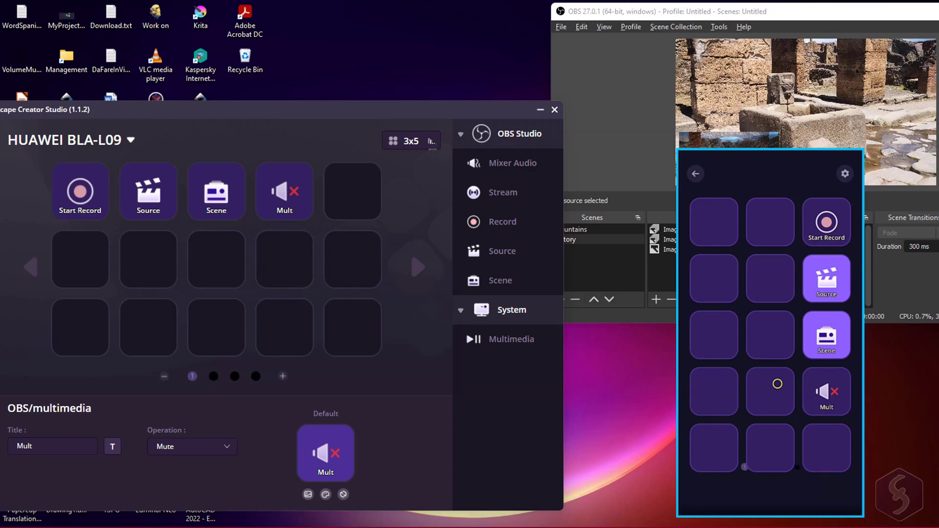
Step: Browse through the available key pages and return to the first page
click(418, 267)
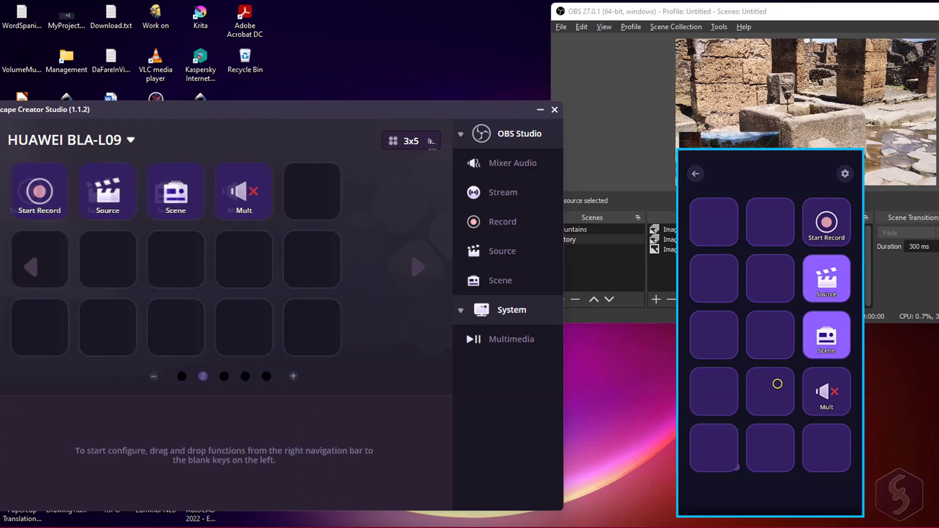
click(418, 267)
click(418, 267)
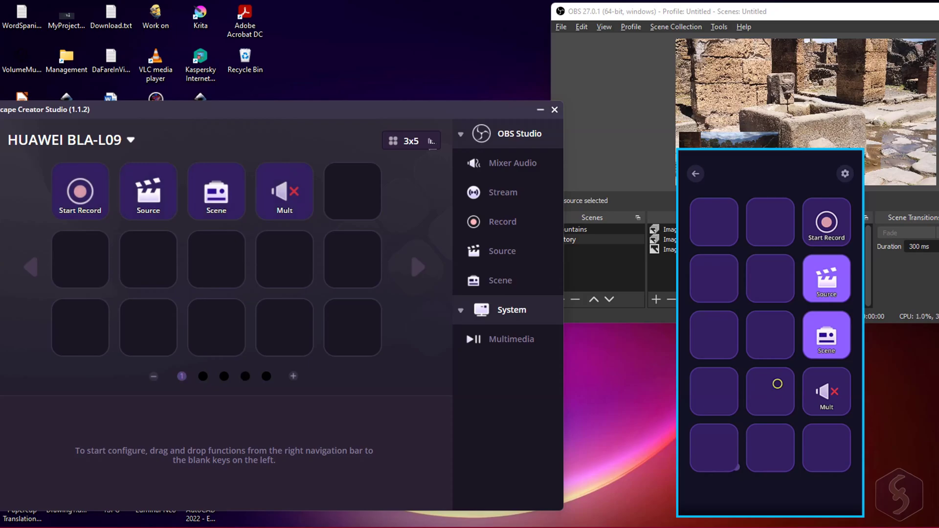
Step: Rename the second key, which controls the OBS source, as Mountains Source
click(147, 192)
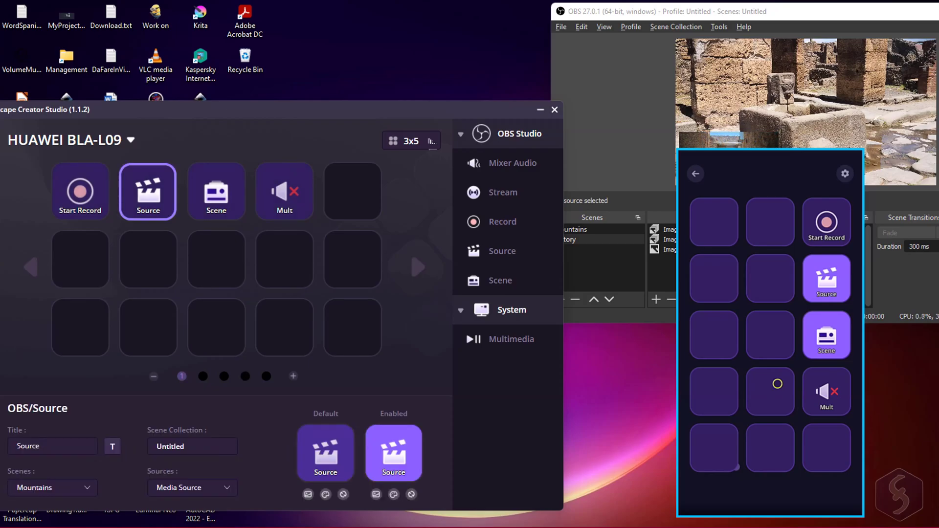
double_click(28, 446)
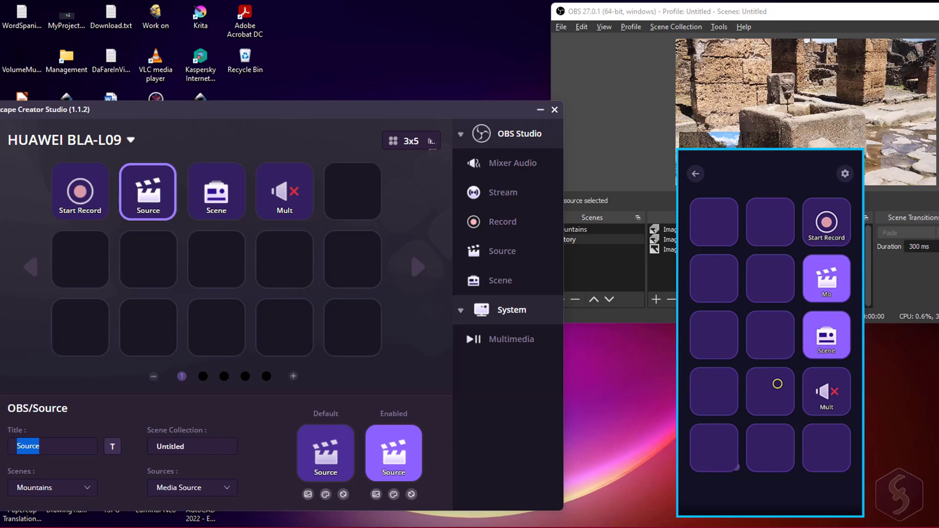
text(Mountains)
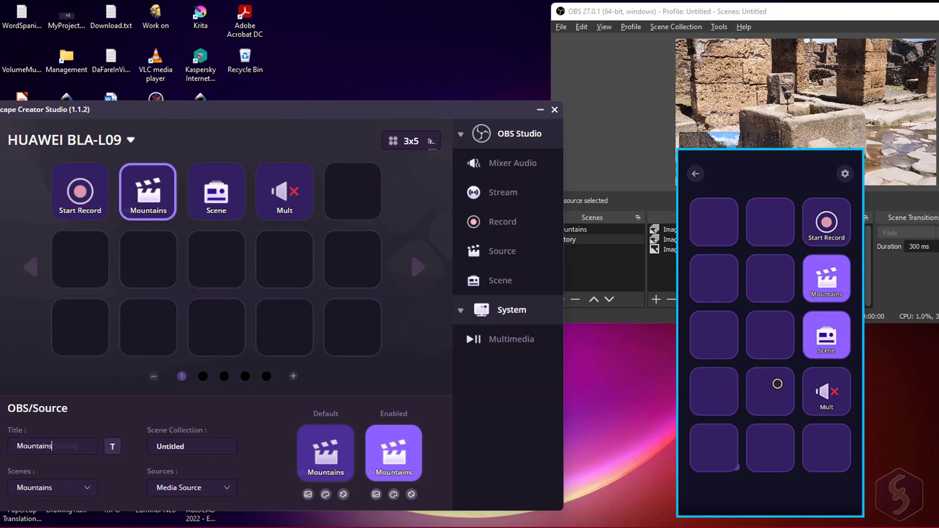
text( Source)
Step: Switch the Mountains Source key's scene to History and back to Mountains, and choose Image as its source
click(52, 487)
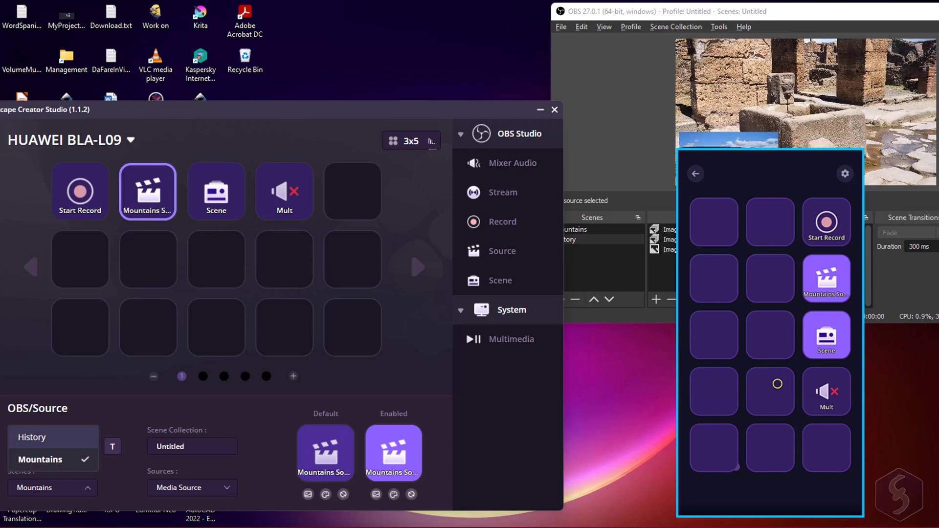
click(32, 437)
click(192, 487)
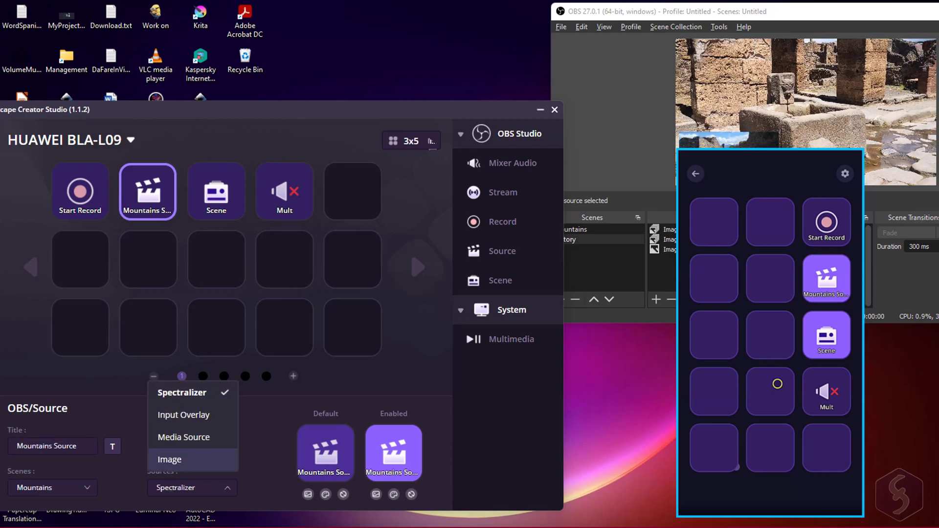
click(169, 459)
Step: Title the multimedia key Mute Volume and align the title to the top of the key
text(Volume)
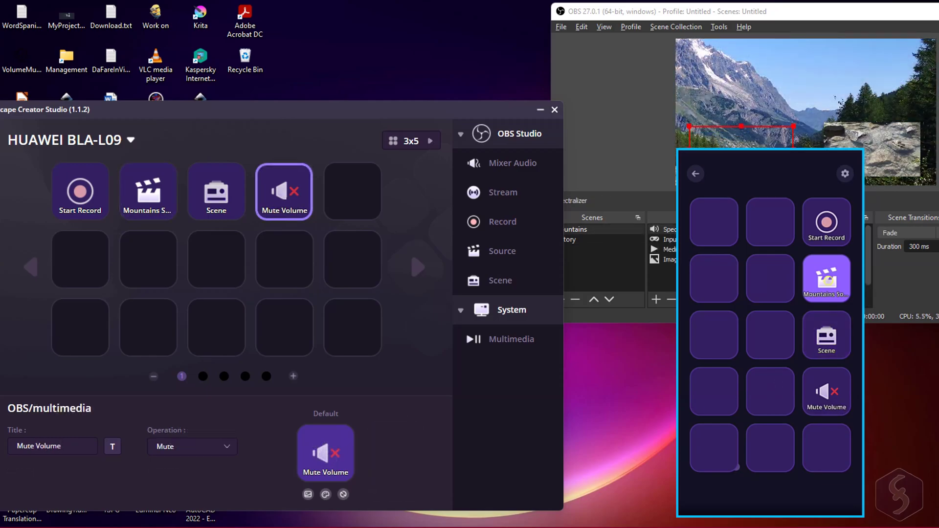
click(112, 446)
click(143, 432)
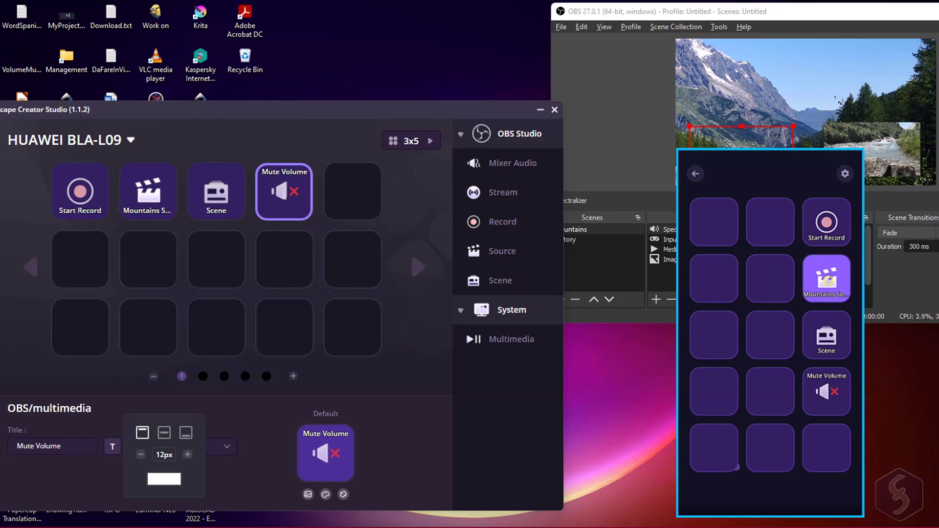
Step: Adjust the font size of the Mute Volume key's title and color the text red
click(187, 455)
click(187, 455)
click(187, 455)
click(140, 454)
click(141, 454)
click(164, 480)
drag(368, 368, 385, 346)
click(383, 463)
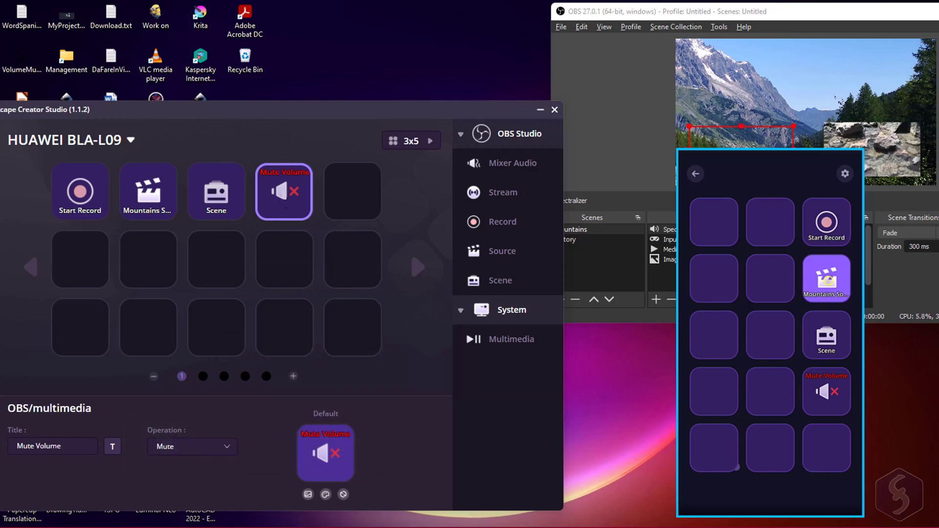
Step: Apply a custom muted-speaker image and a #F80000 red background to the Mute Volume key
click(216, 191)
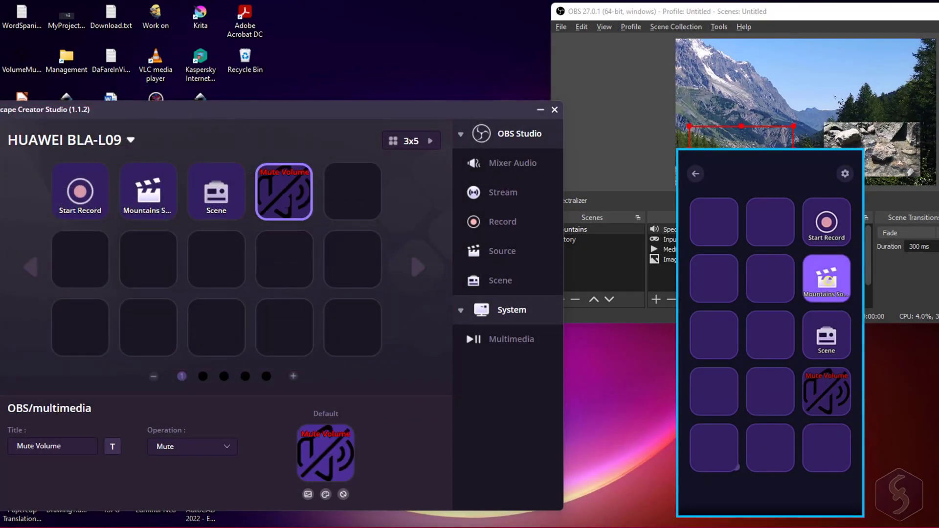
click(325, 494)
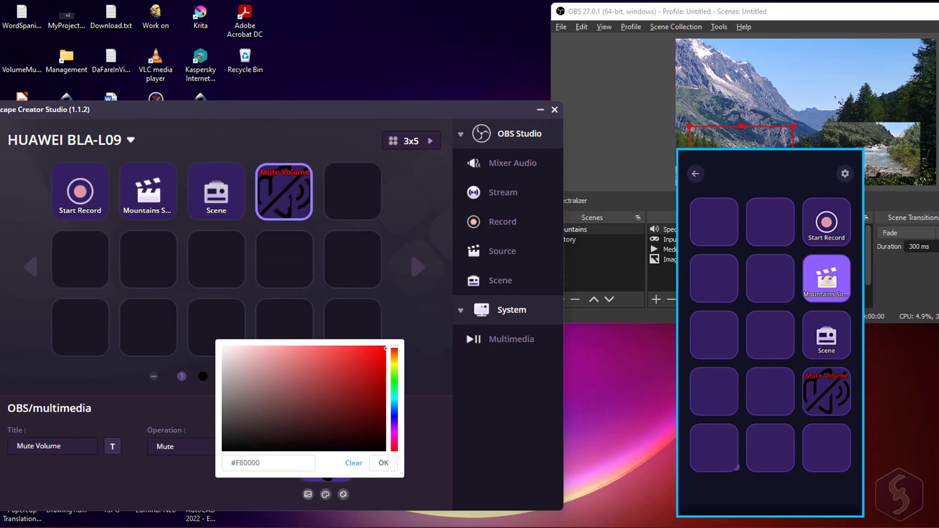
click(383, 462)
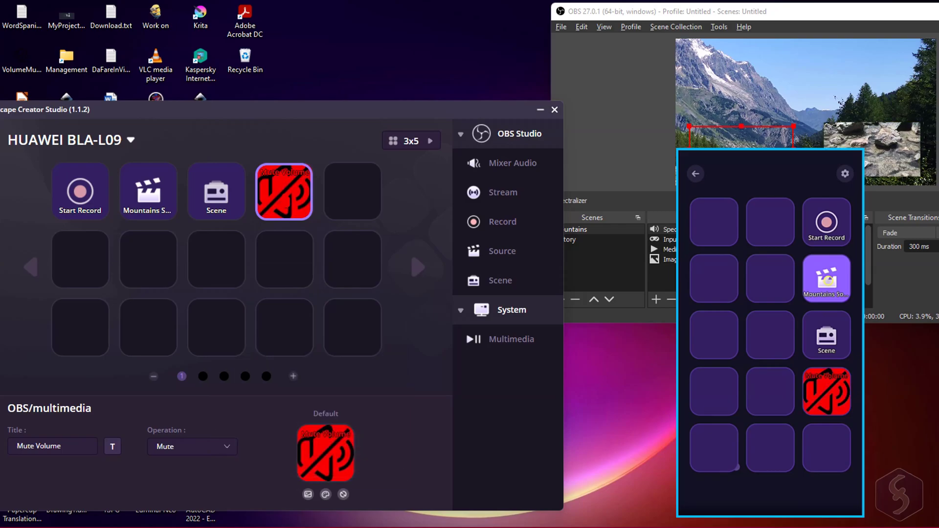
Step: Reset the Mute Volume key's icon to its default look and delete the key
click(343, 494)
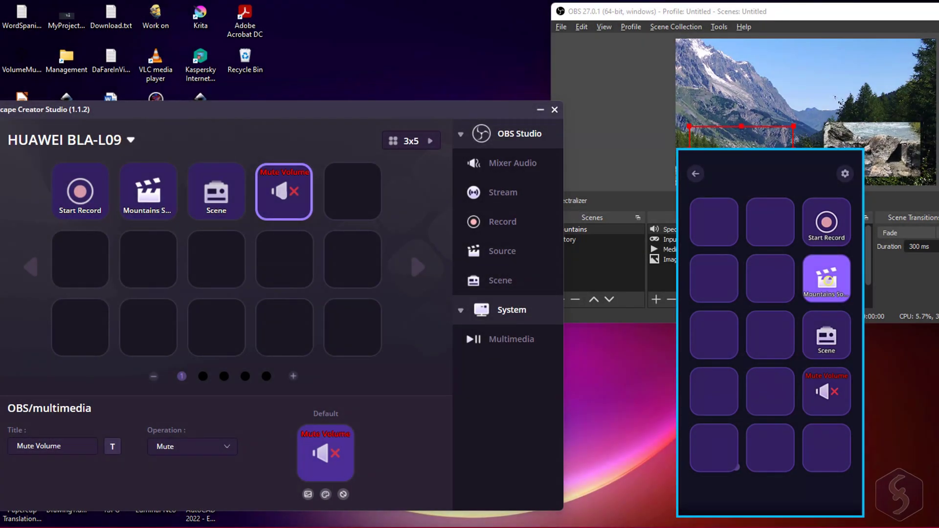
right_click(286, 191)
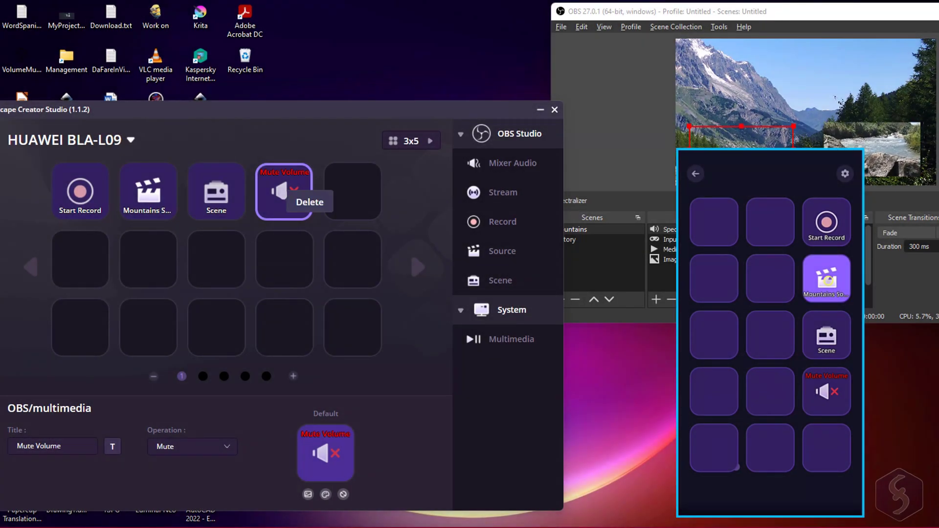
click(310, 202)
click(299, 320)
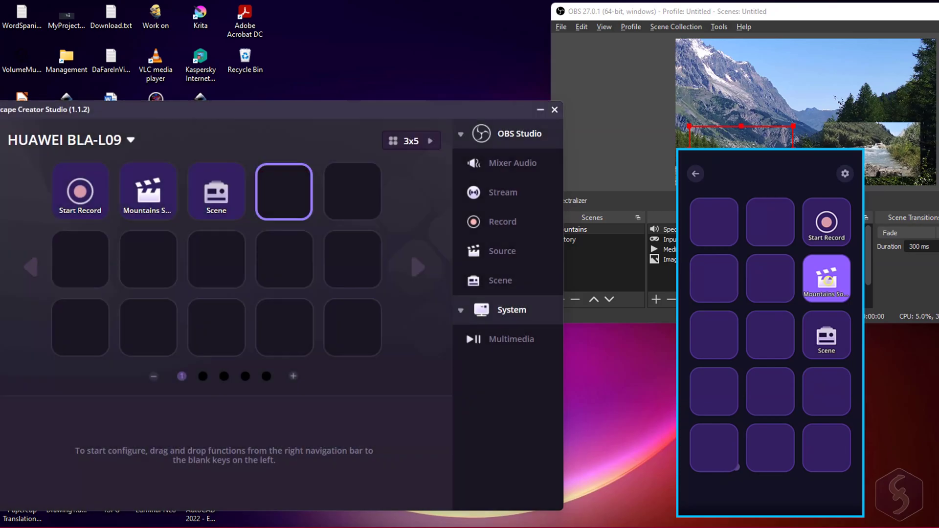
Step: Delete the last key page
click(266, 375)
click(154, 376)
key(Return)
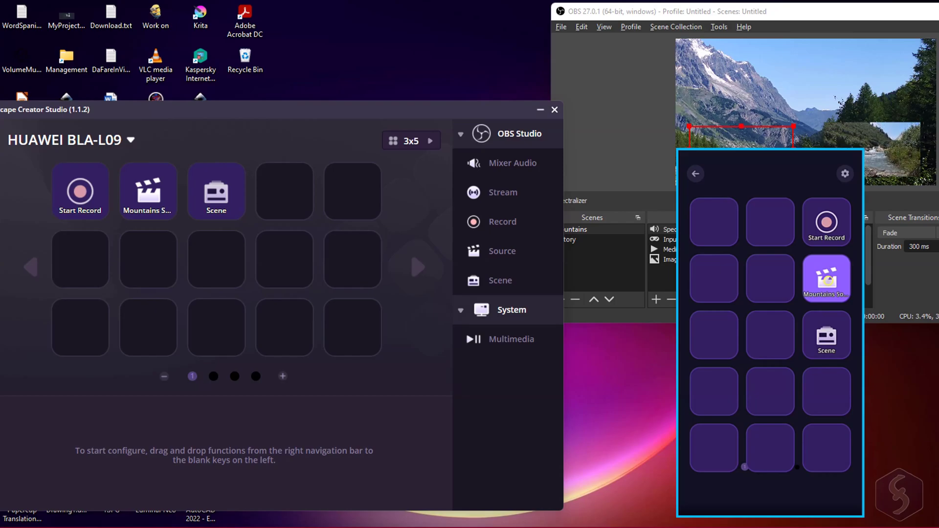
Step: Open the paired device list, and give the Mountains scene key's enabled state a #0062FF blue background
click(131, 140)
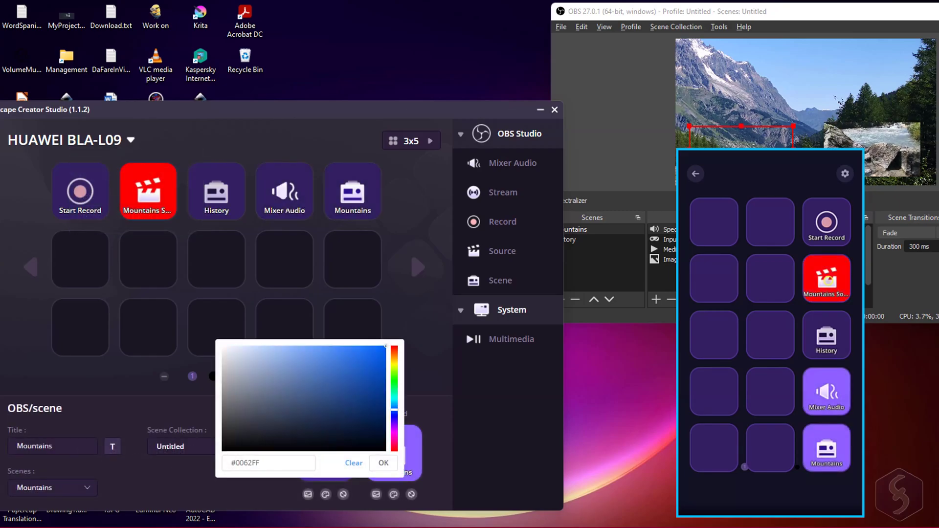
click(383, 463)
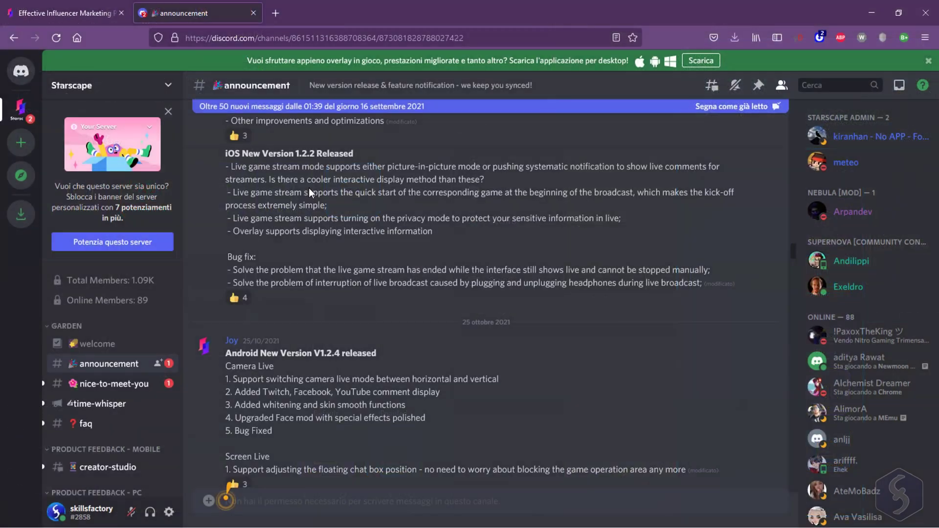
Step: Read through the announcement and creator-studio channels of the Starscape server on Discord in the browser
scroll(308, 187, down, 10)
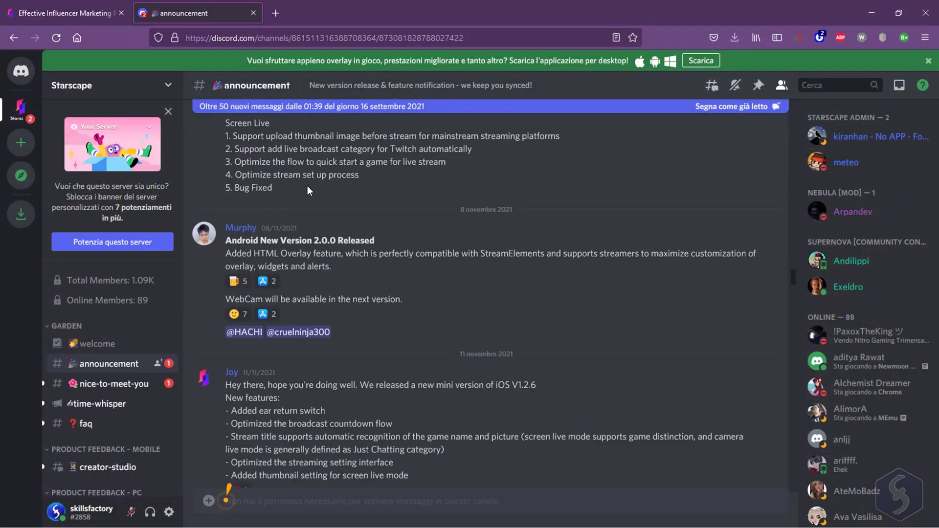
click(115, 467)
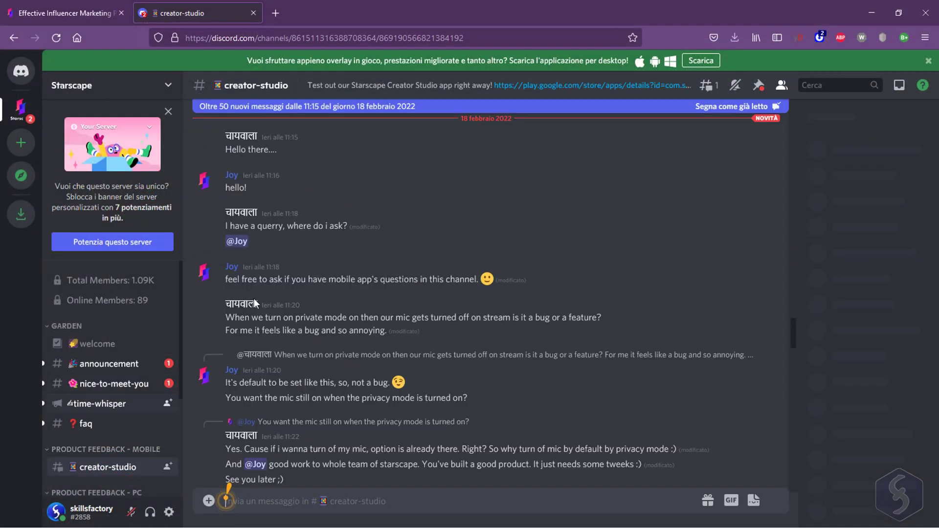
scroll(515, 183, down, 15)
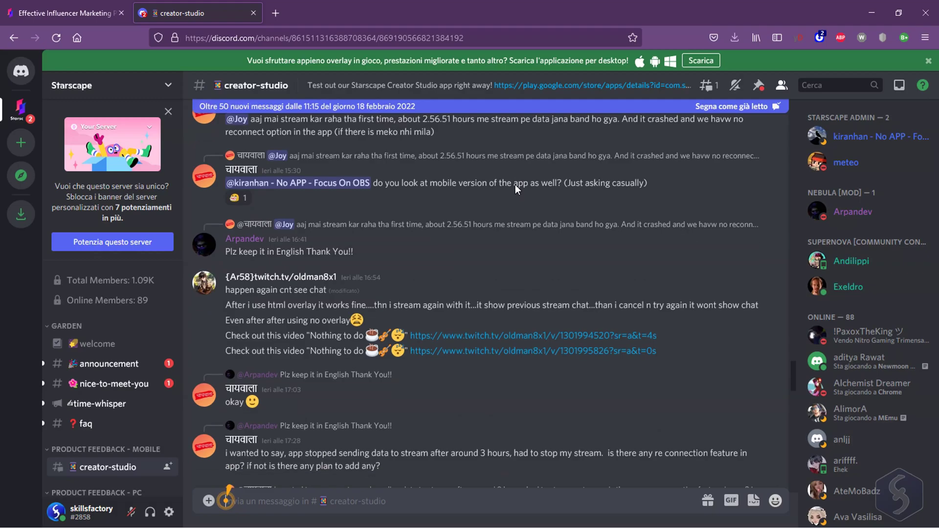
scroll(391, 294, down, 15)
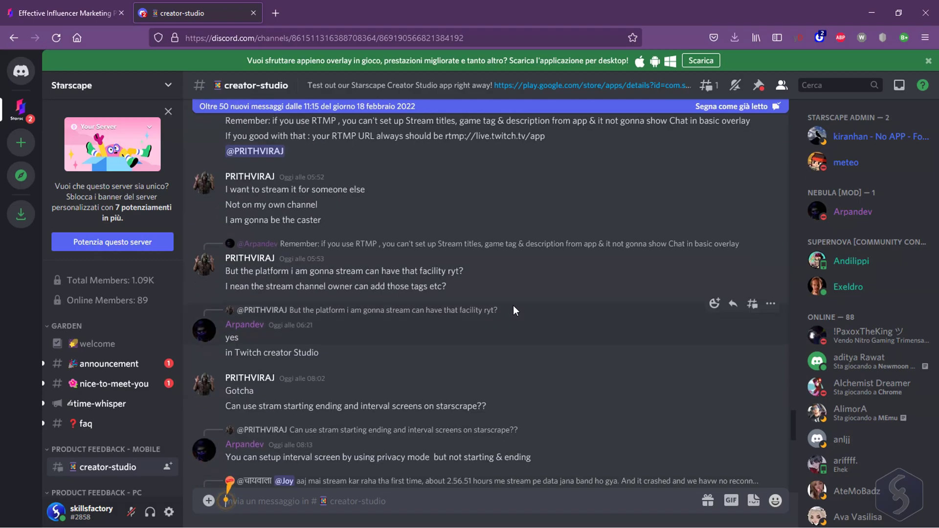
scroll(615, 330, down, 5)
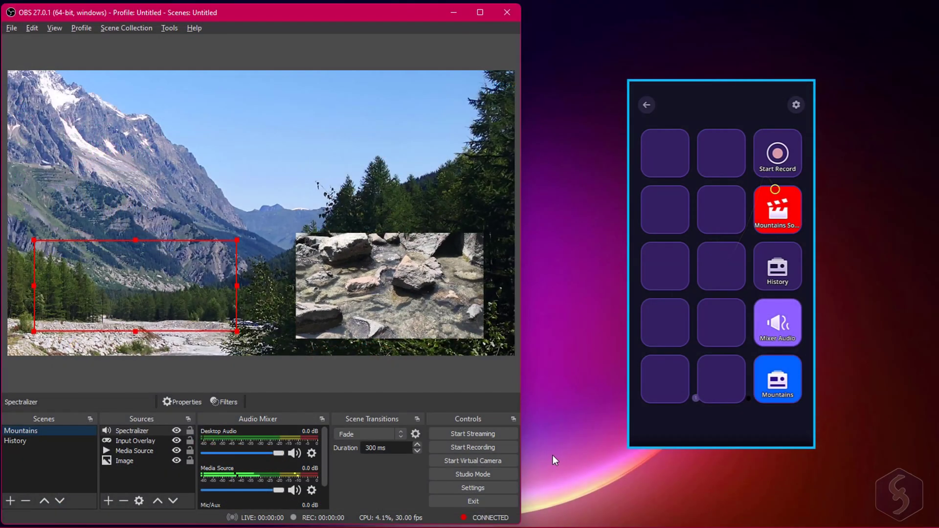